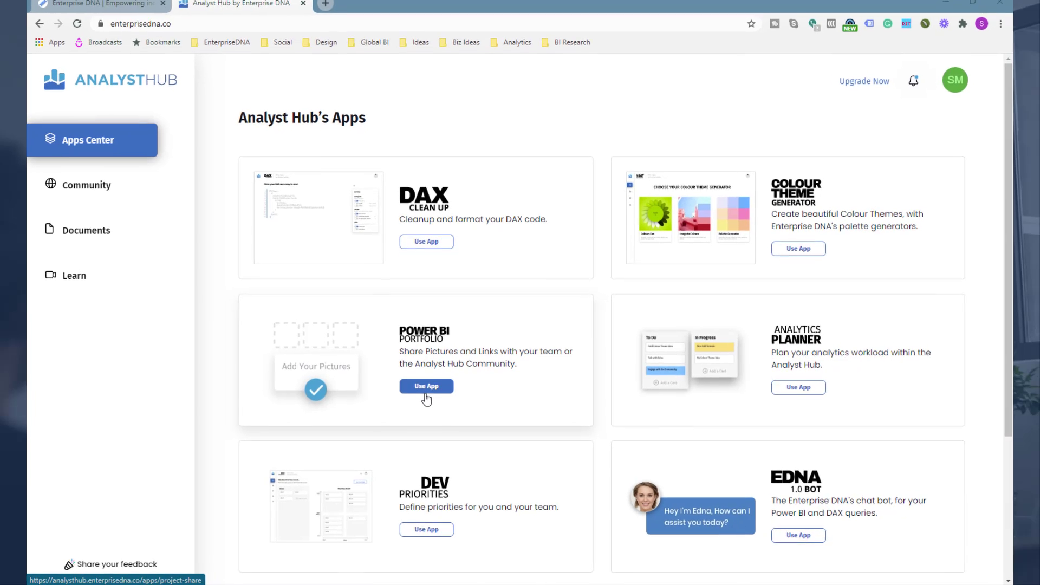
In Power BI Portfolio, visit the name, description and link fields, then bring up the picture file dialog
{"action": "left_click", "coordinate": [428, 391]}
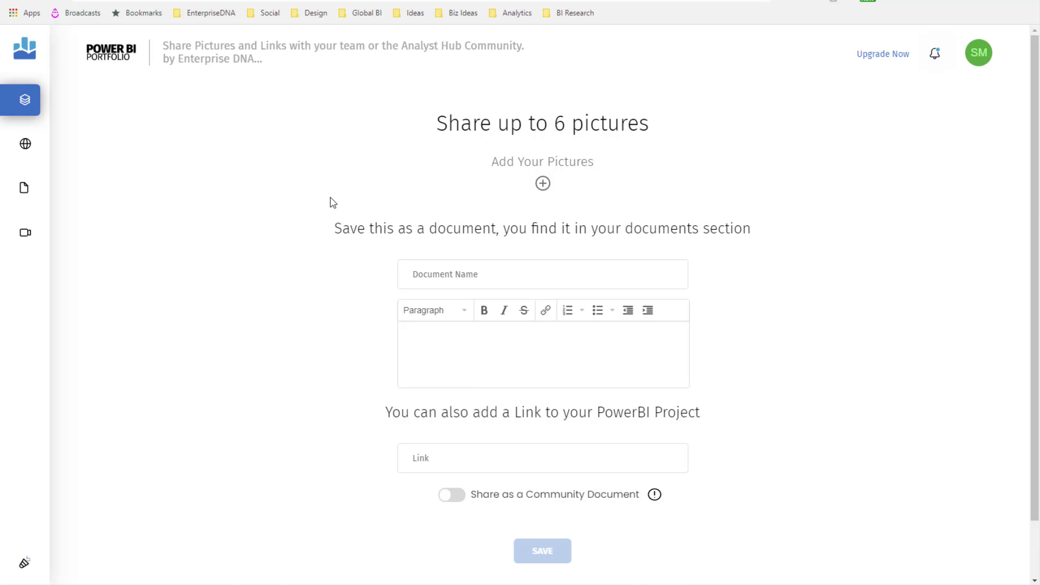
{"action": "left_click", "coordinate": [471, 282]}
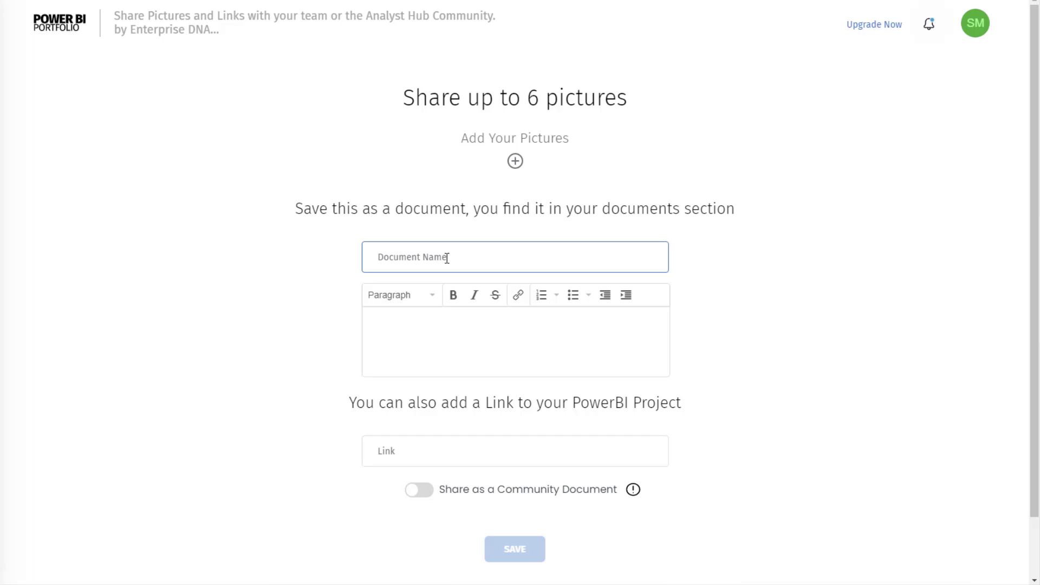
{"action": "left_click", "coordinate": [450, 336]}
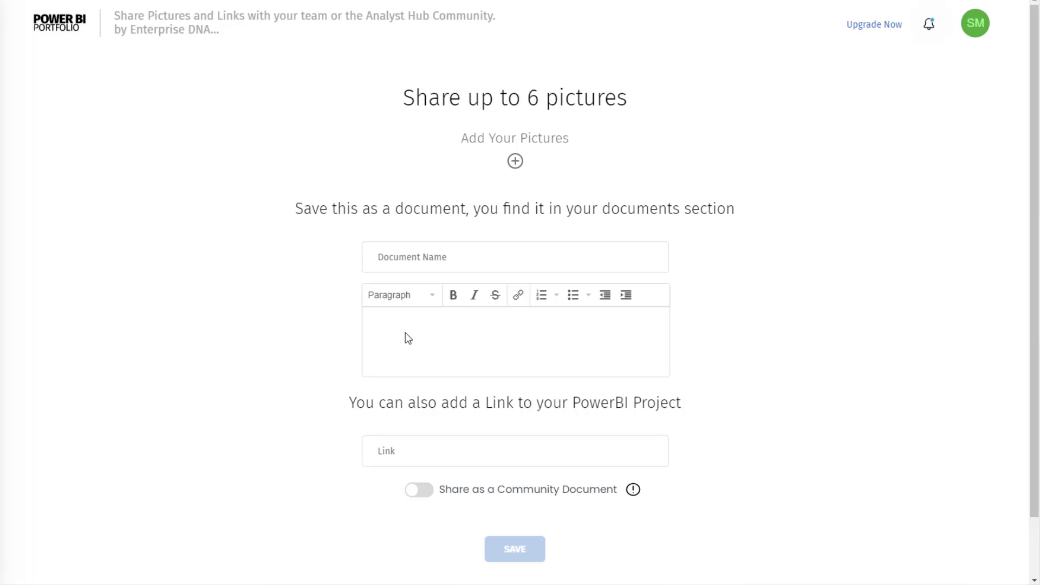
{"action": "left_click", "coordinate": [407, 460]}
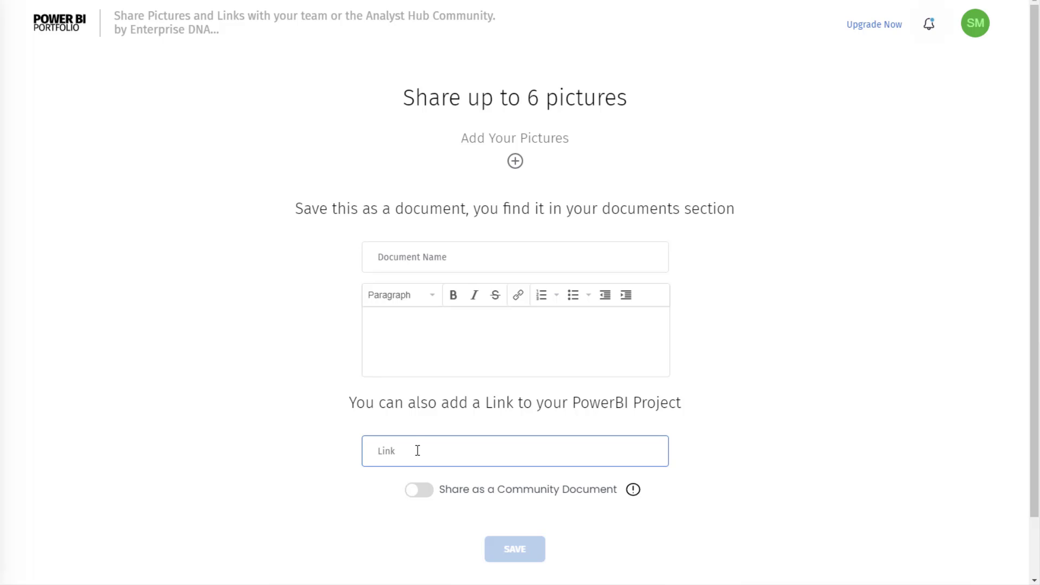
{"action": "left_click", "coordinate": [465, 456]}
{"action": "left_click", "coordinate": [485, 378]}
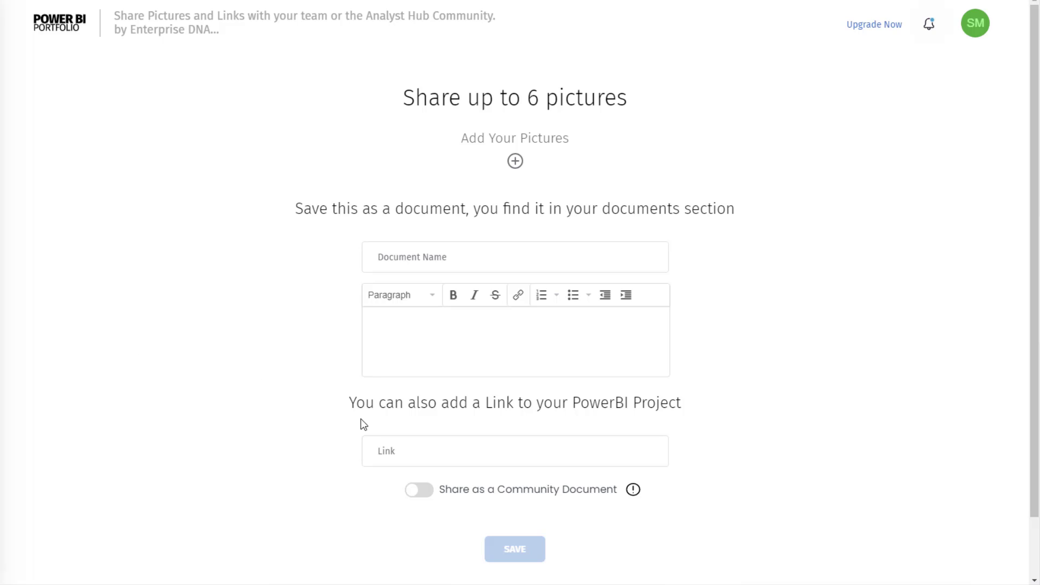
{"action": "left_click", "coordinate": [393, 451]}
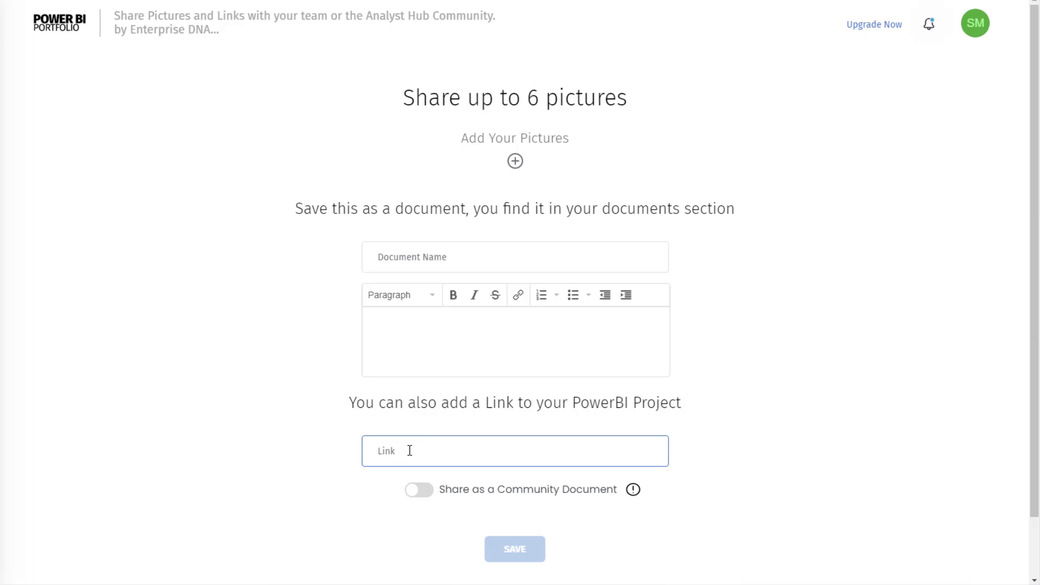
{"action": "left_click", "coordinate": [423, 388]}
{"action": "left_click", "coordinate": [518, 160]}
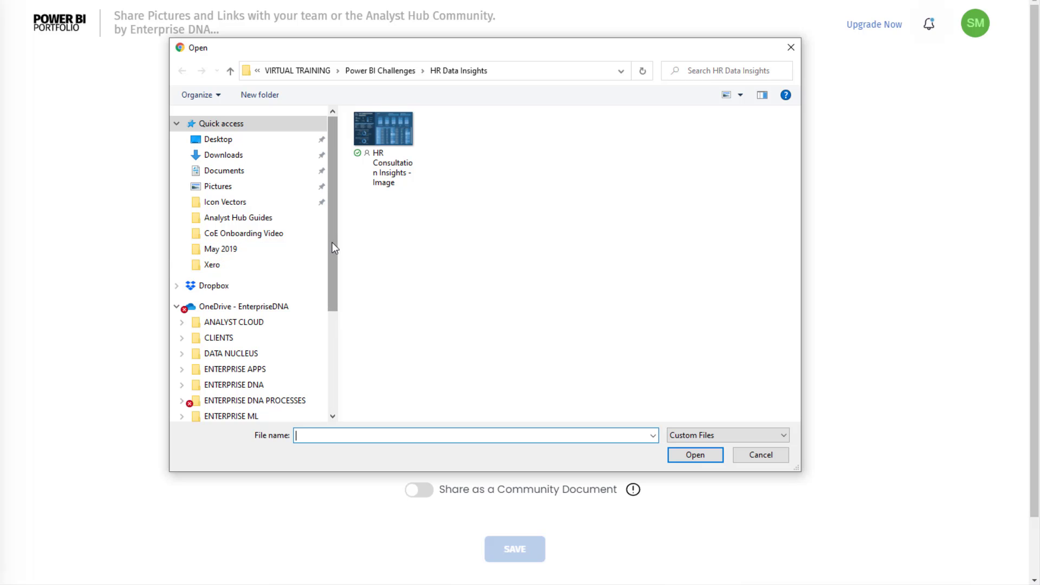
Upload Feb Summit 1, 2 and 3 from VIRTUAL TRAINING > Learning Summits (L) > February 2018
{"action": "left_click_drag", "start_coordinate": [332, 243], "coordinate": [332, 343]}
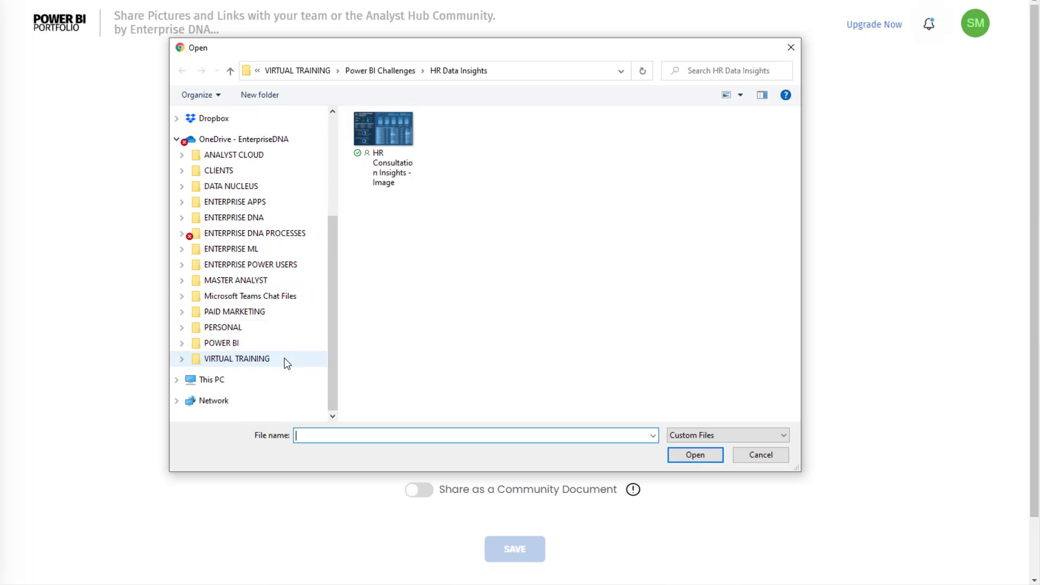
{"action": "left_click", "coordinate": [256, 362]}
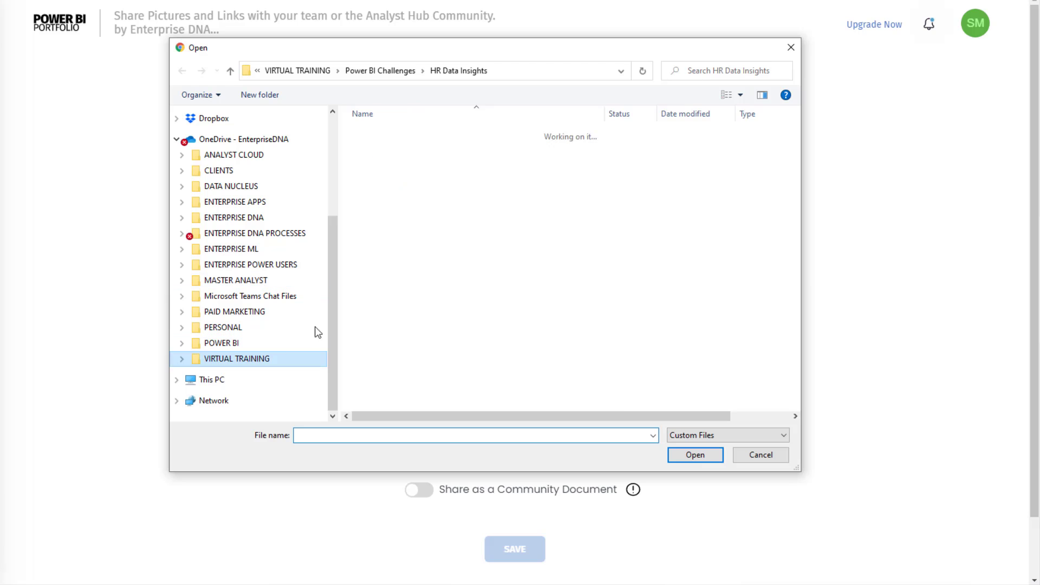
{"action": "scroll", "coordinate": [428, 254], "scroll_direction": "down", "scroll_amount": 2}
{"action": "double_click", "coordinate": [436, 320]}
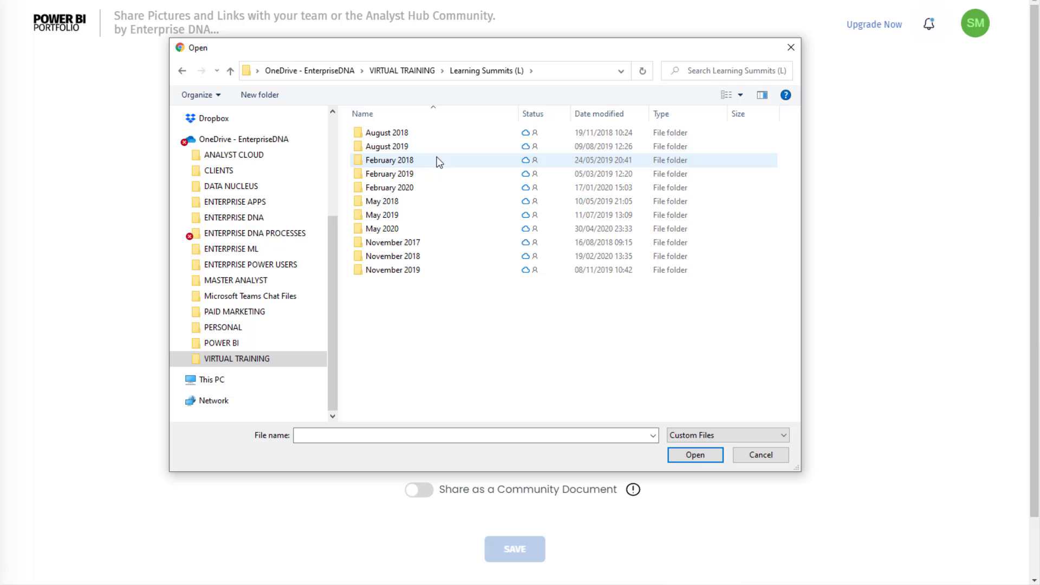
{"action": "double_click", "coordinate": [436, 159]}
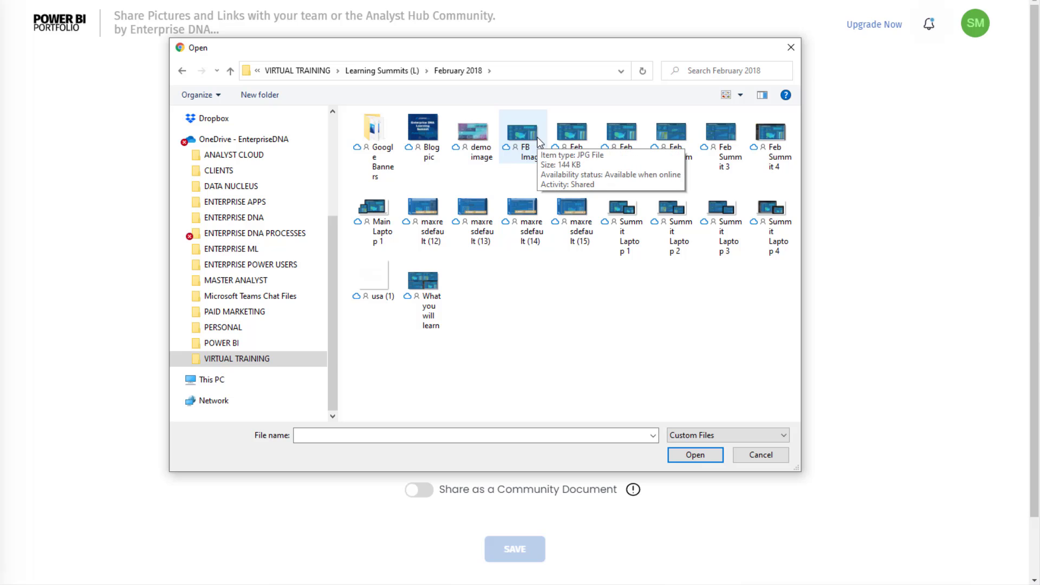
{"action": "left_click", "coordinate": [520, 138]}
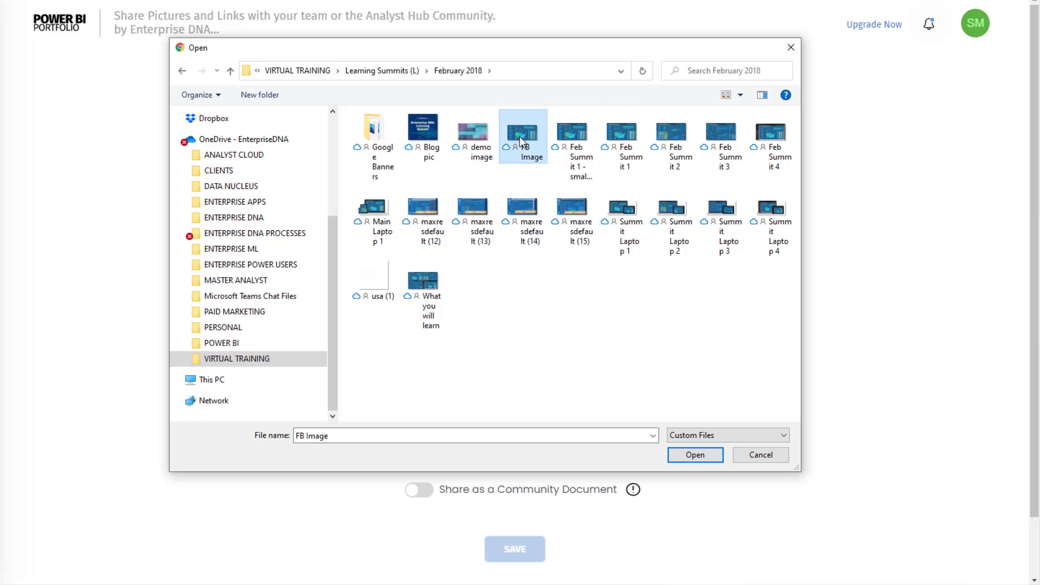
{"action": "left_click", "coordinate": [623, 133]}
{"action": "left_click", "coordinate": [673, 133], "text": "ctrl"}
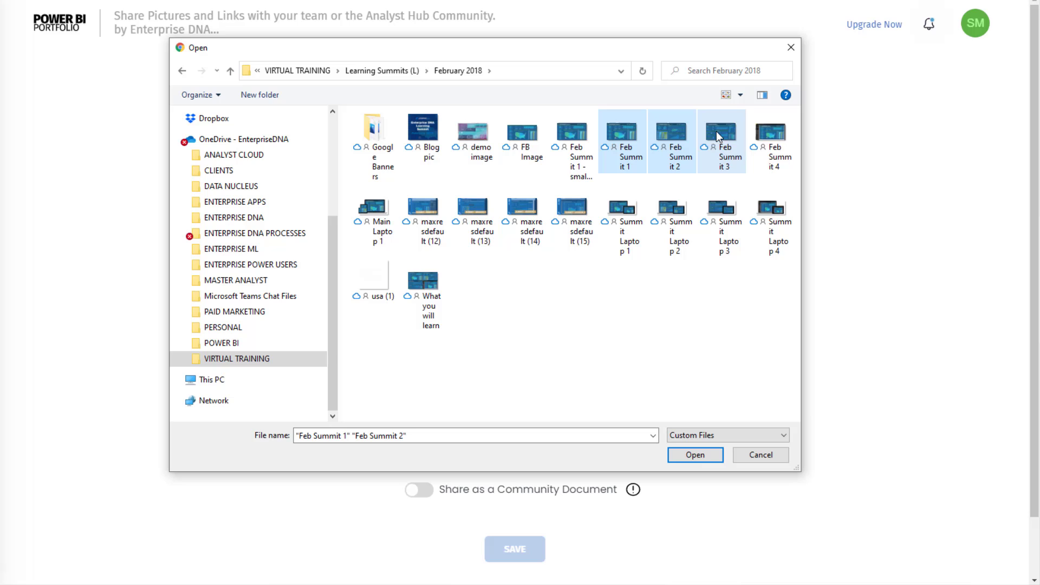
{"action": "left_click", "coordinate": [717, 135], "text": "ctrl"}
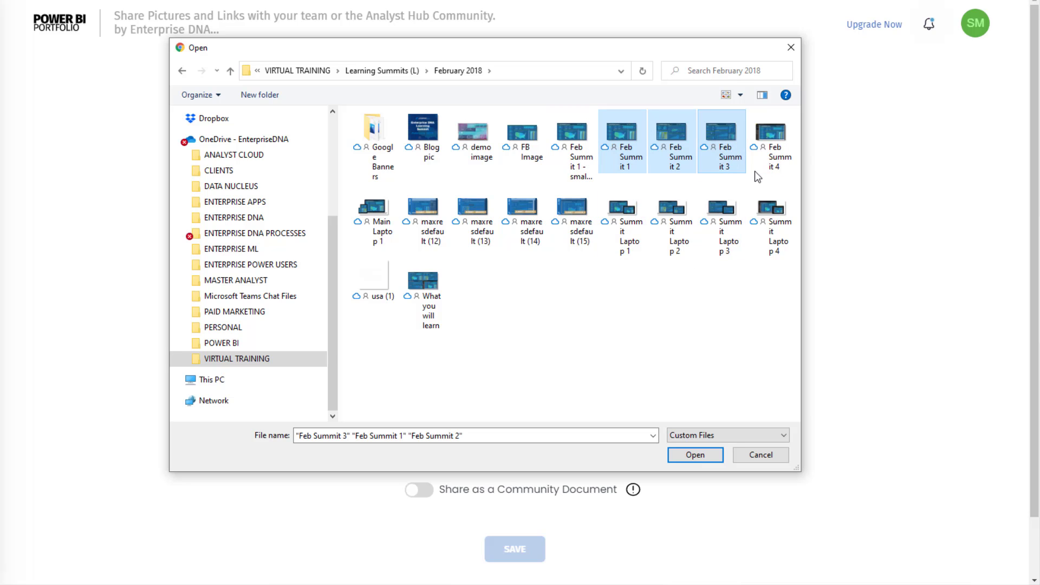
{"action": "left_click", "coordinate": [697, 456]}
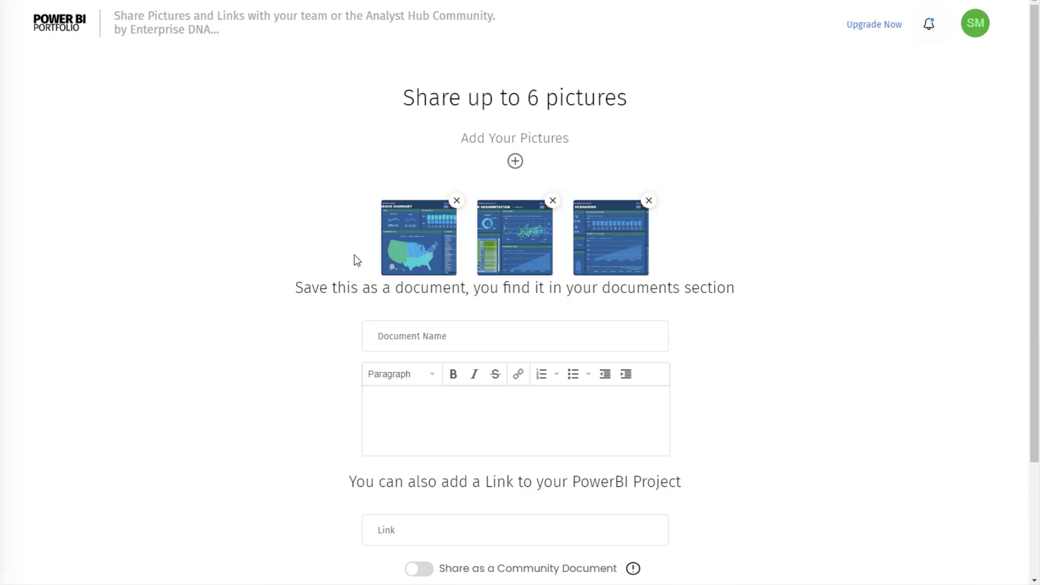
Name the document 'US Regional Sales Example', pass the description and link fields, and save
{"action": "left_click", "coordinate": [450, 343]}
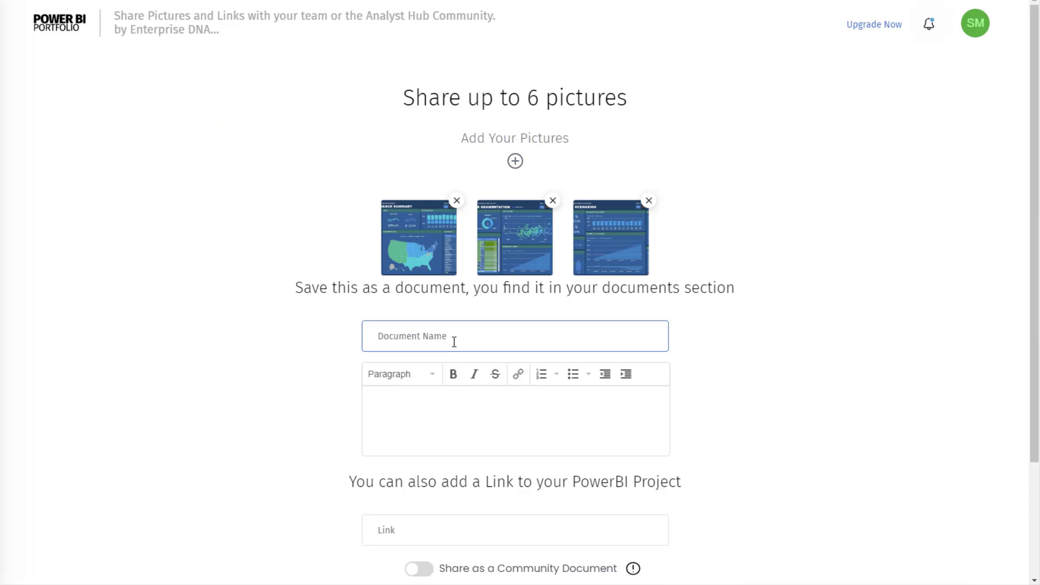
{"action": "type", "text": "US Regional Sales Example"}
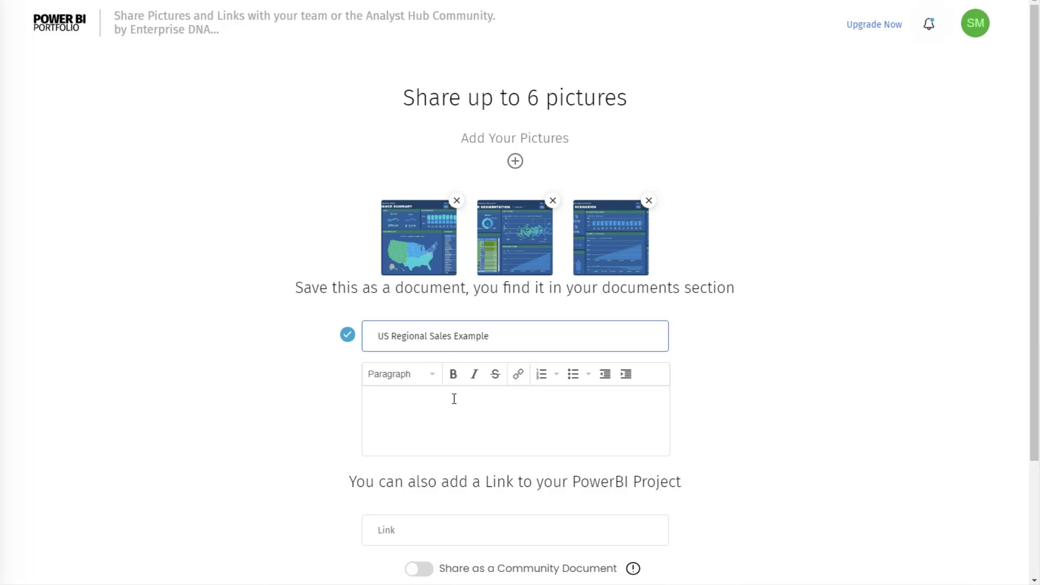
{"action": "left_click", "coordinate": [450, 417]}
{"action": "scroll", "coordinate": [453, 412], "scroll_direction": "down", "scroll_amount": 2}
{"action": "left_click", "coordinate": [452, 398]}
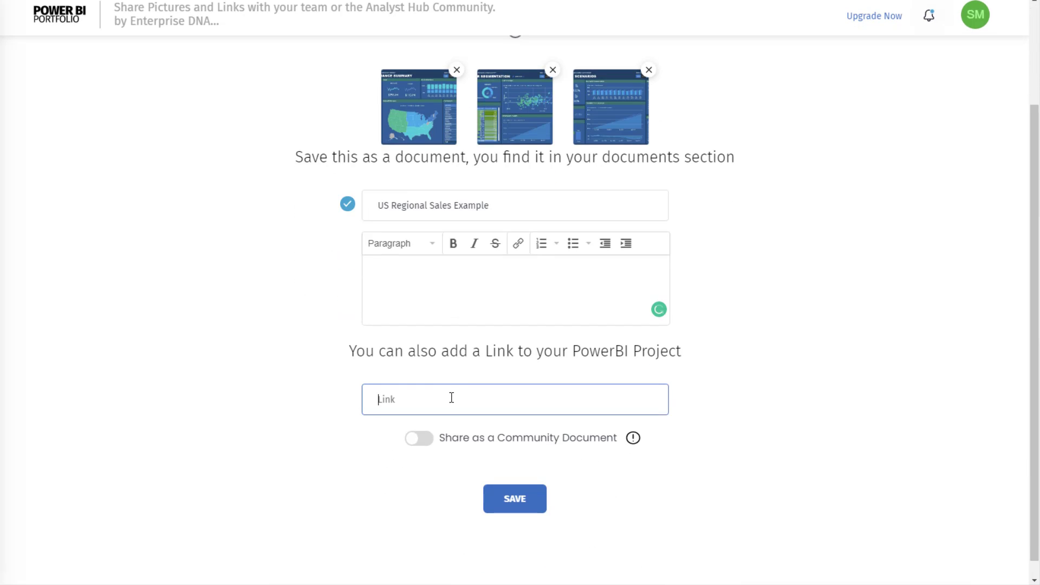
{"action": "left_click", "coordinate": [523, 504]}
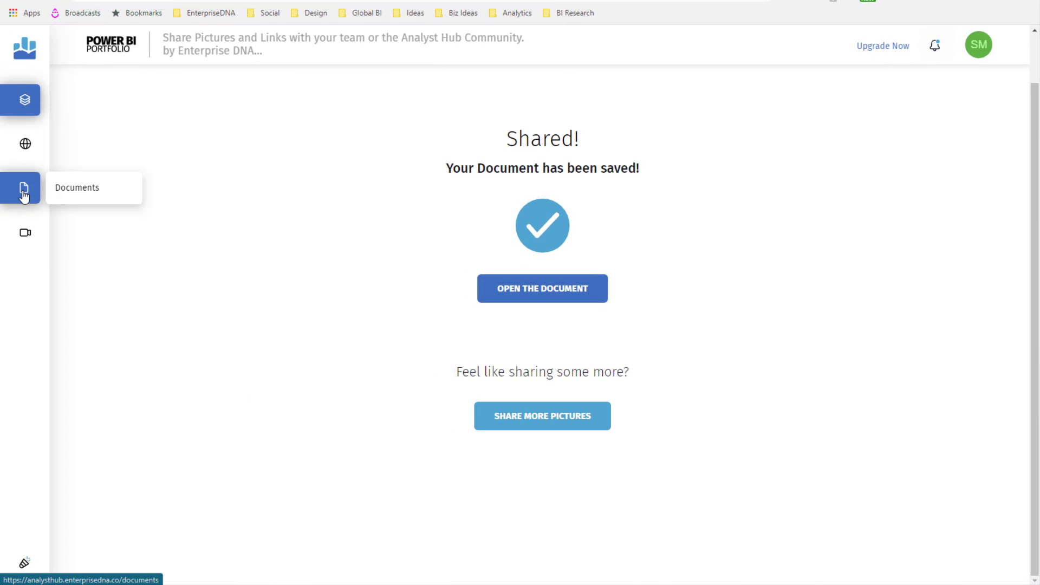
Open the US Regional Sales Example from the personal documents list
{"action": "left_click", "coordinate": [24, 194]}
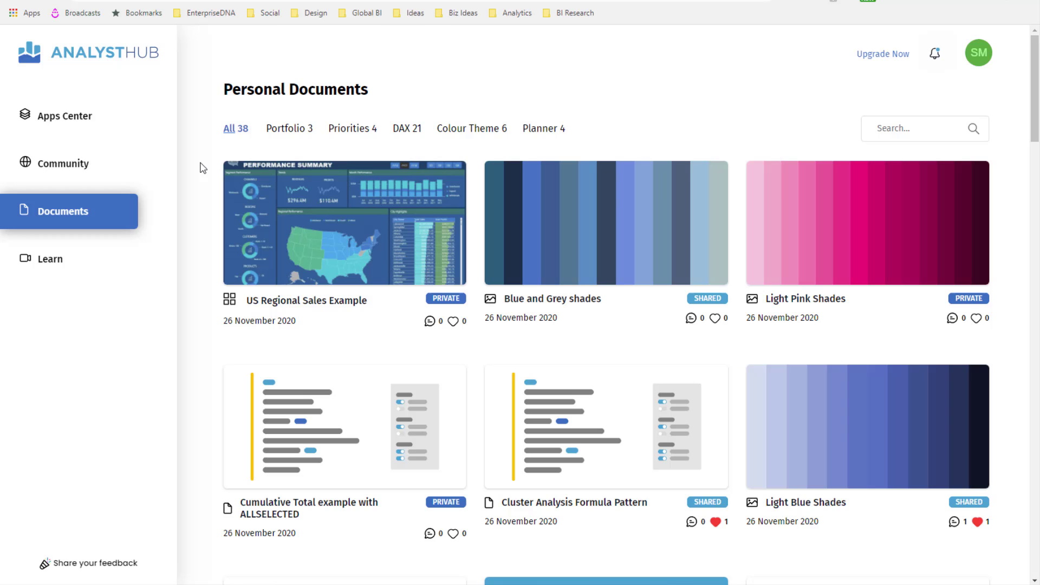
{"action": "mouse_move", "coordinate": [278, 195]}
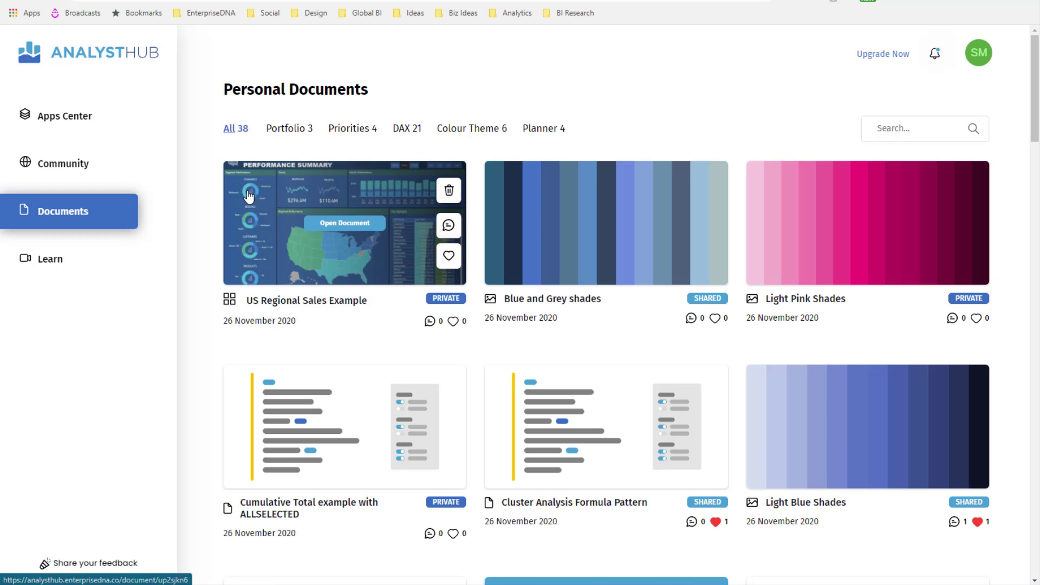
{"action": "left_click", "coordinate": [267, 205]}
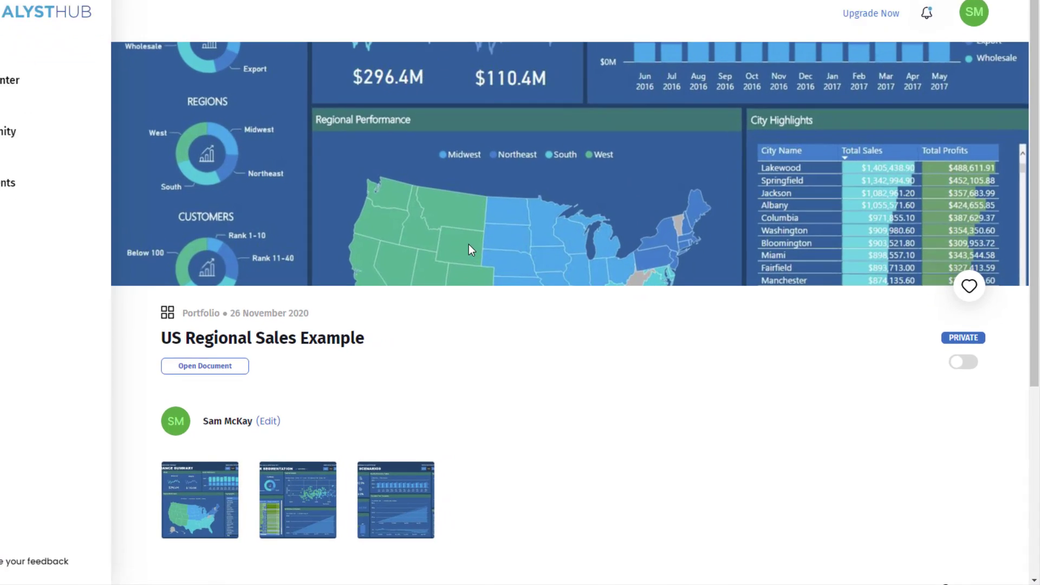
Post the comment 'What do you think of the theme here. It's one of the best I think'
{"action": "scroll", "coordinate": [469, 245], "scroll_direction": "down", "scroll_amount": 5}
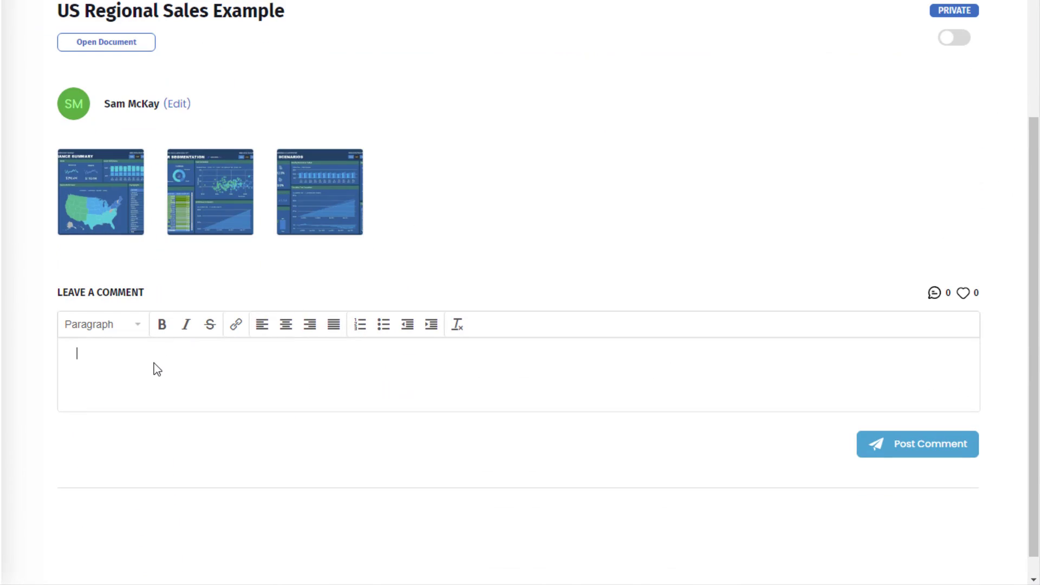
{"action": "type", "text": "What do you"}
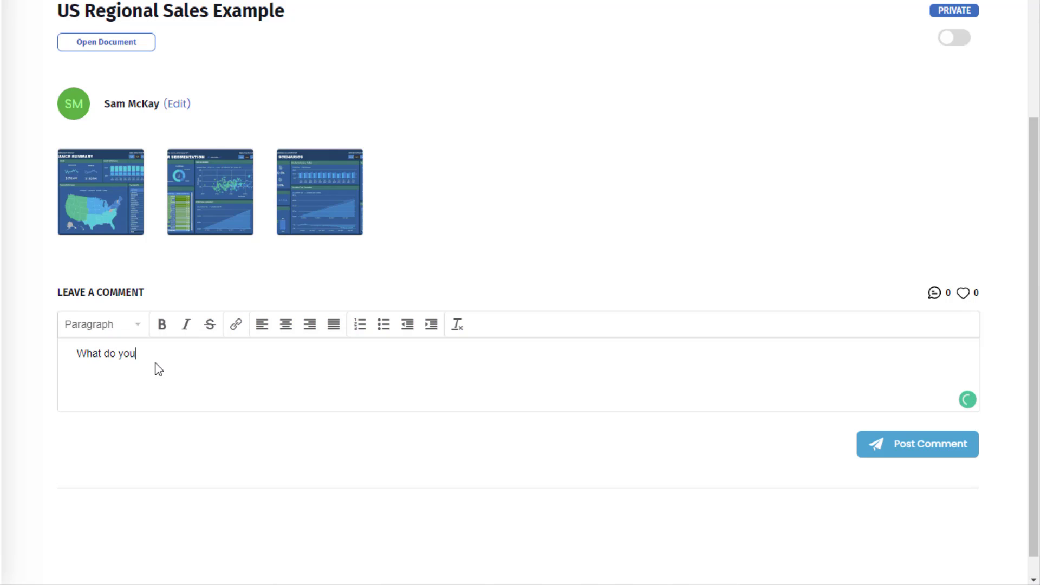
{"action": "type", "text": " think of the theme here. I"}
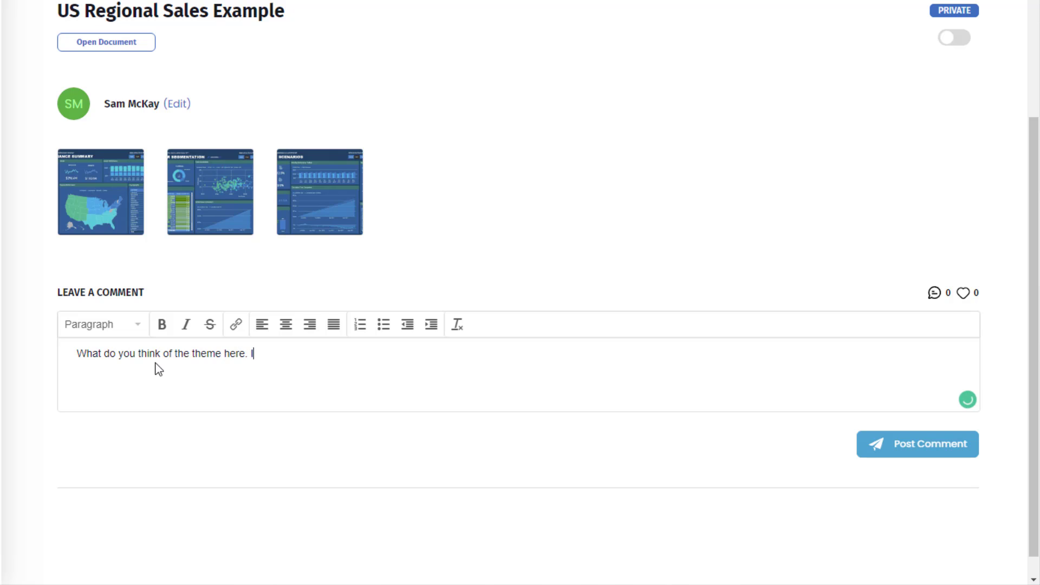
{"action": "type", "text": "t's one of the best I think"}
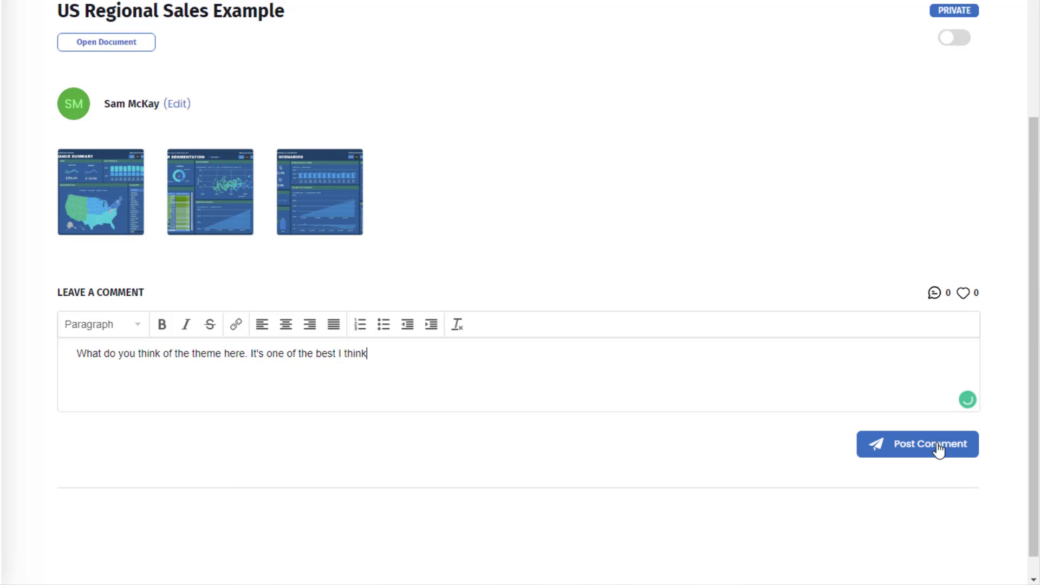
{"action": "left_click", "coordinate": [887, 436]}
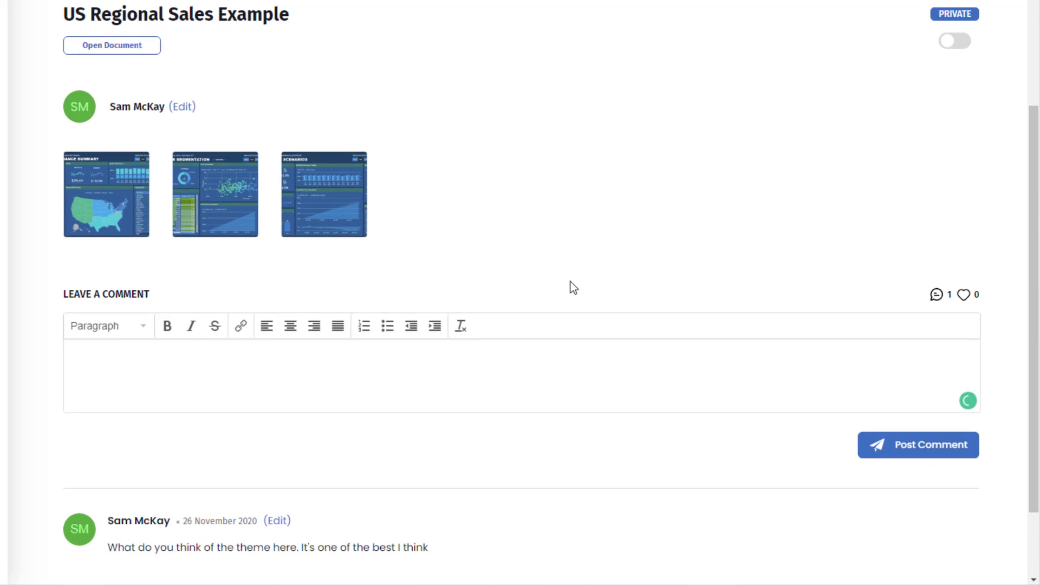
Switch the document from Private to Shared and browse the Community and personal document lists
{"action": "scroll", "coordinate": [890, 179], "scroll_direction": "up", "scroll_amount": 1}
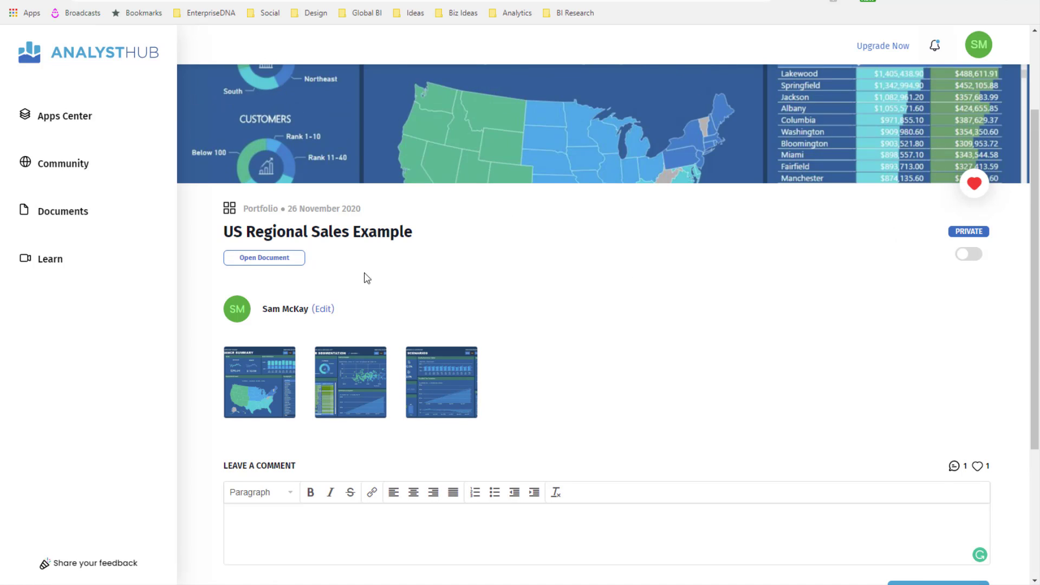
{"action": "left_click", "coordinate": [968, 255]}
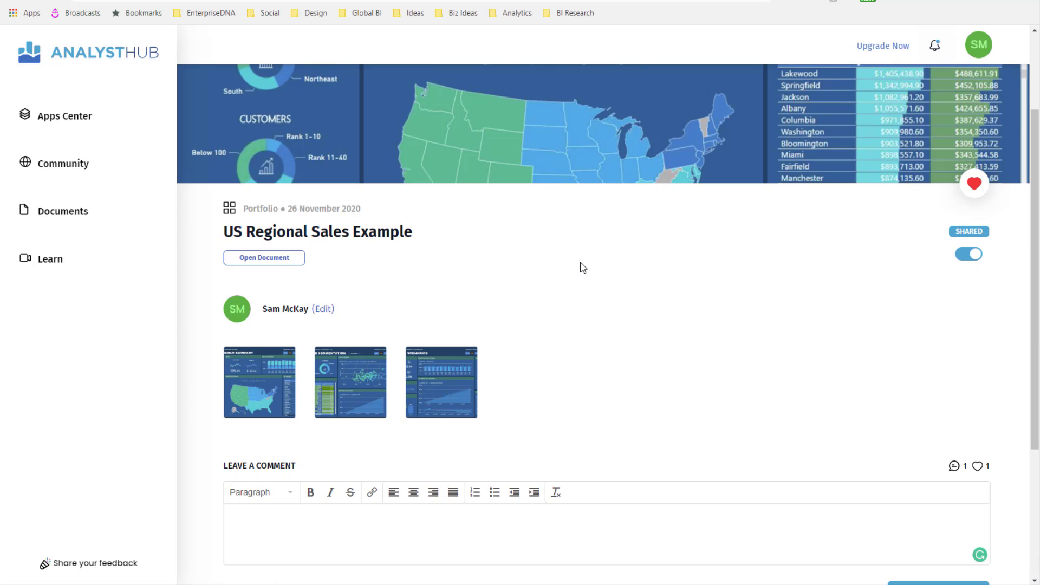
{"action": "left_click", "coordinate": [54, 169]}
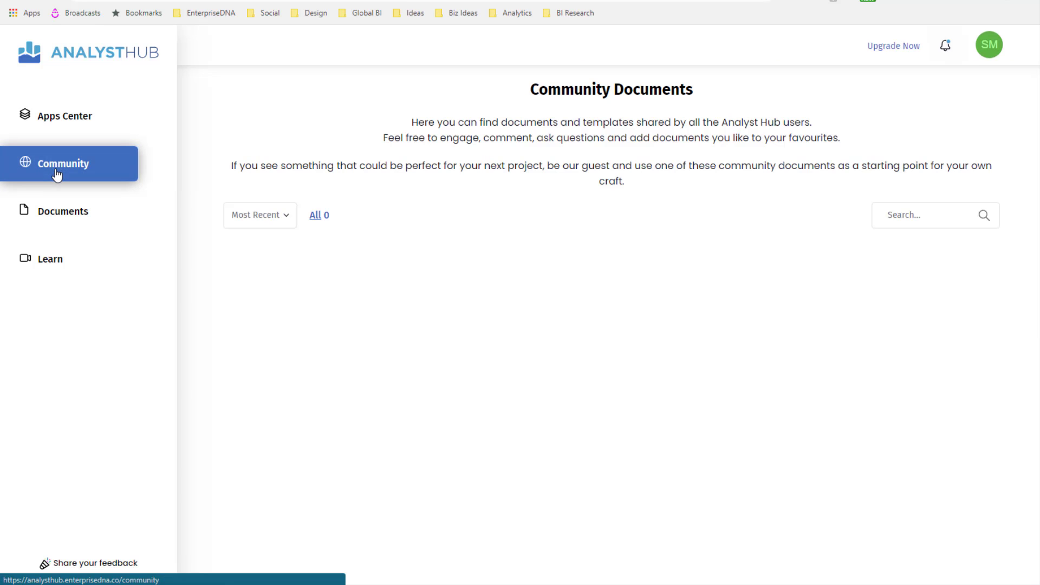
{"action": "left_click", "coordinate": [80, 221]}
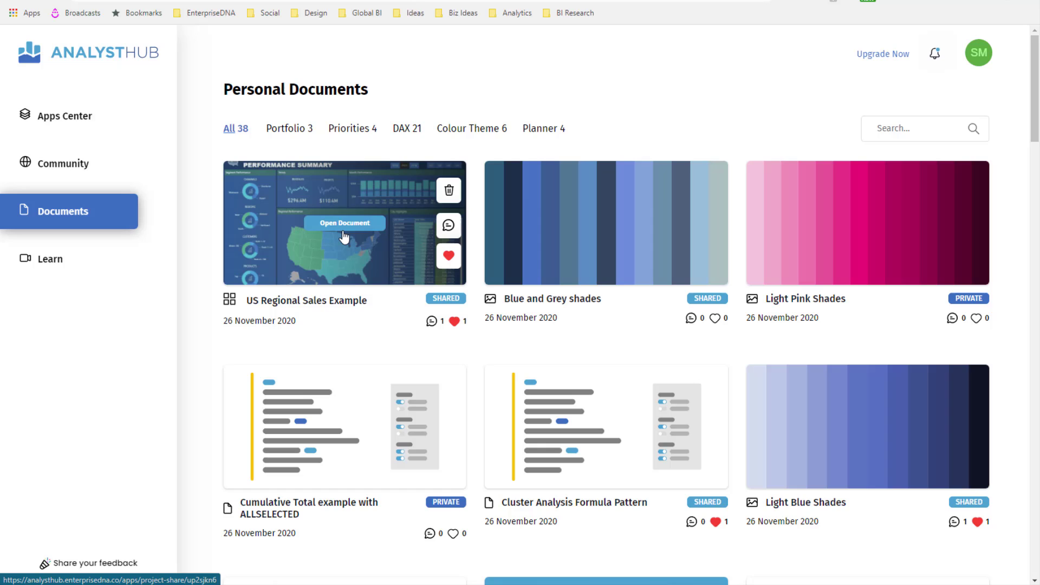
Confirm the document appears in Community Documents and reopen its page from there
{"action": "left_click", "coordinate": [353, 227]}
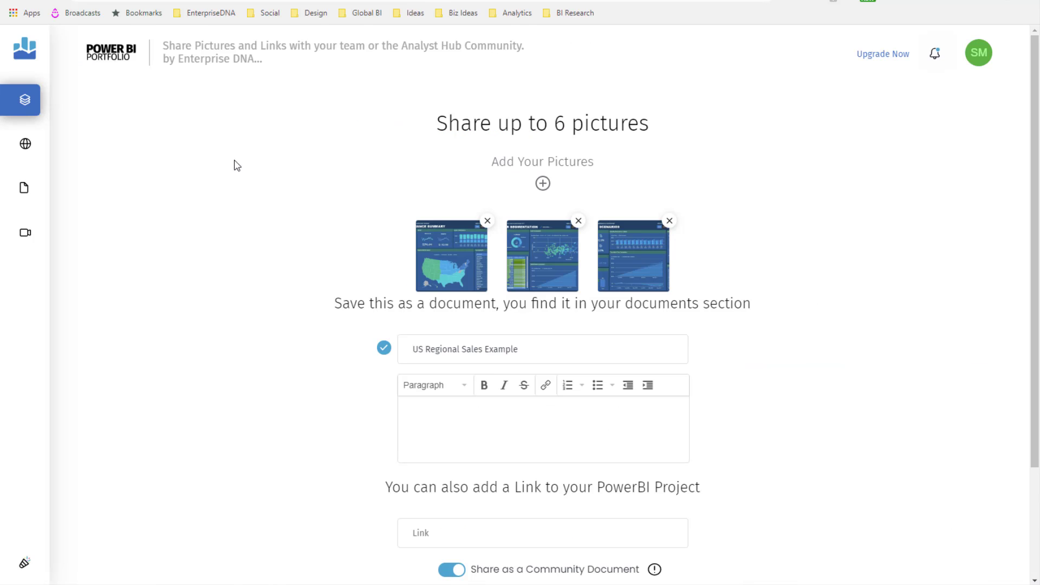
{"action": "left_click", "coordinate": [26, 146]}
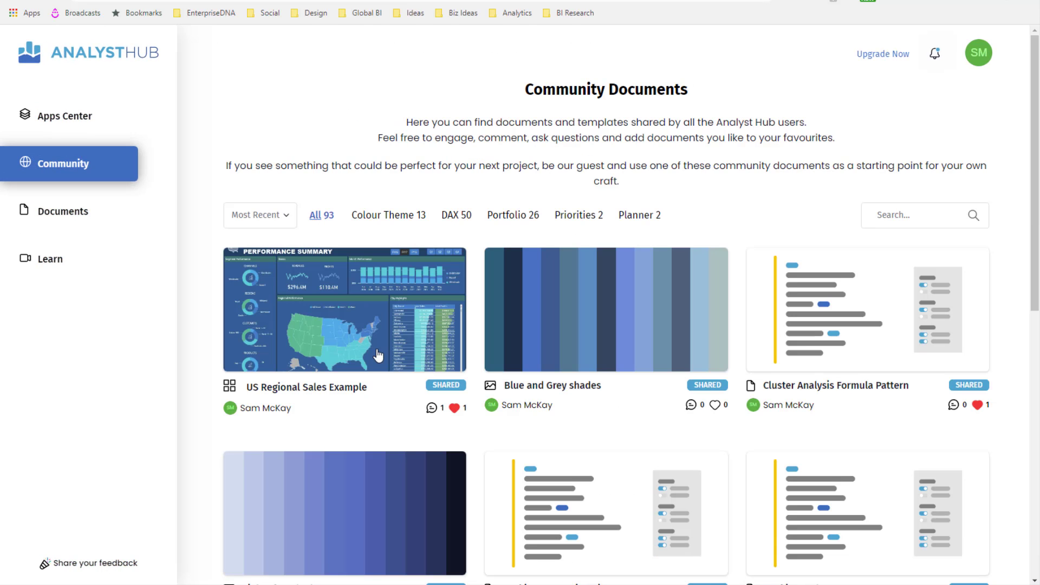
{"action": "left_click", "coordinate": [41, 222]}
{"action": "mouse_move", "coordinate": [325, 228]}
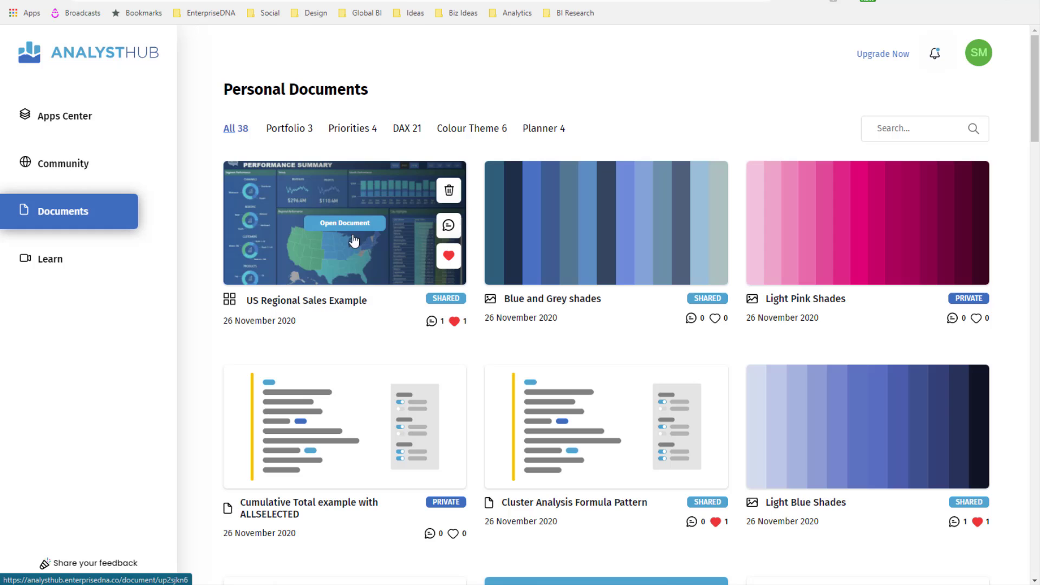
{"action": "left_click", "coordinate": [63, 162]}
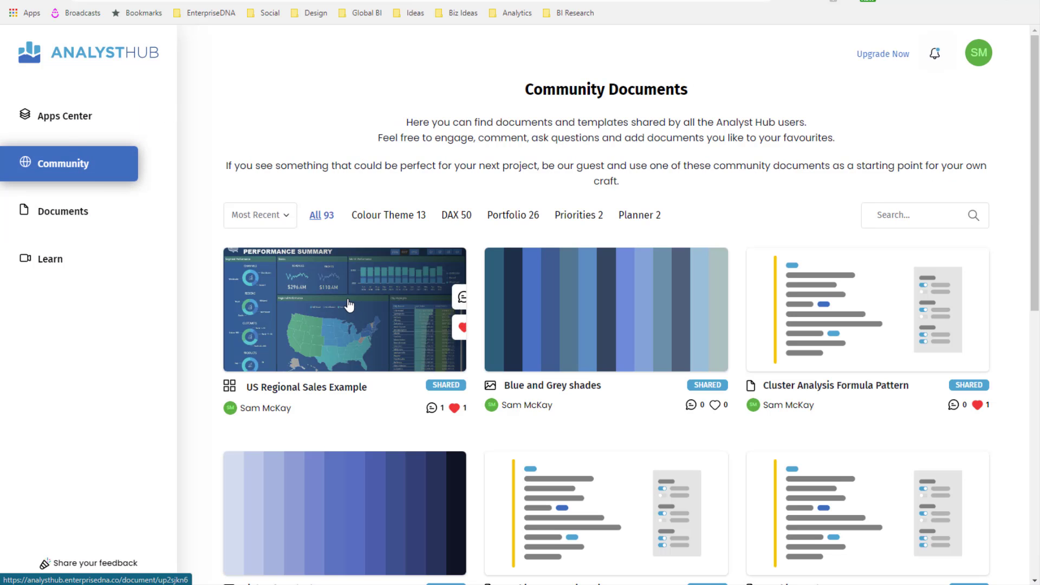
{"action": "left_click", "coordinate": [321, 310]}
{"action": "scroll", "coordinate": [369, 304], "scroll_direction": "down", "scroll_amount": 1}
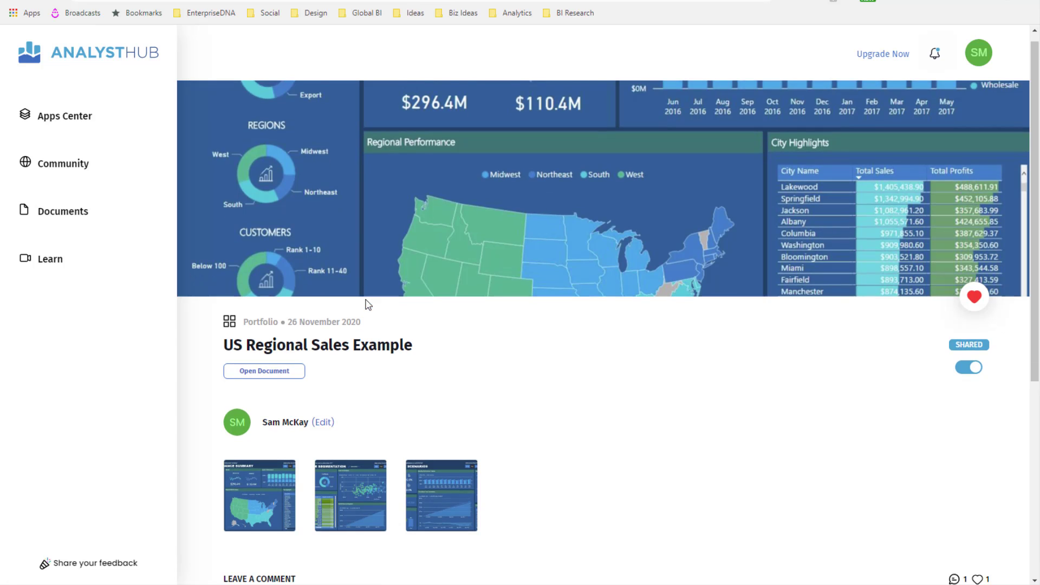
{"action": "scroll", "coordinate": [369, 304], "scroll_direction": "down", "scroll_amount": 3}
Enlarge the first report image, step through to the third Revenue Scenarios image, then close the viewer
{"action": "left_click", "coordinate": [257, 336]}
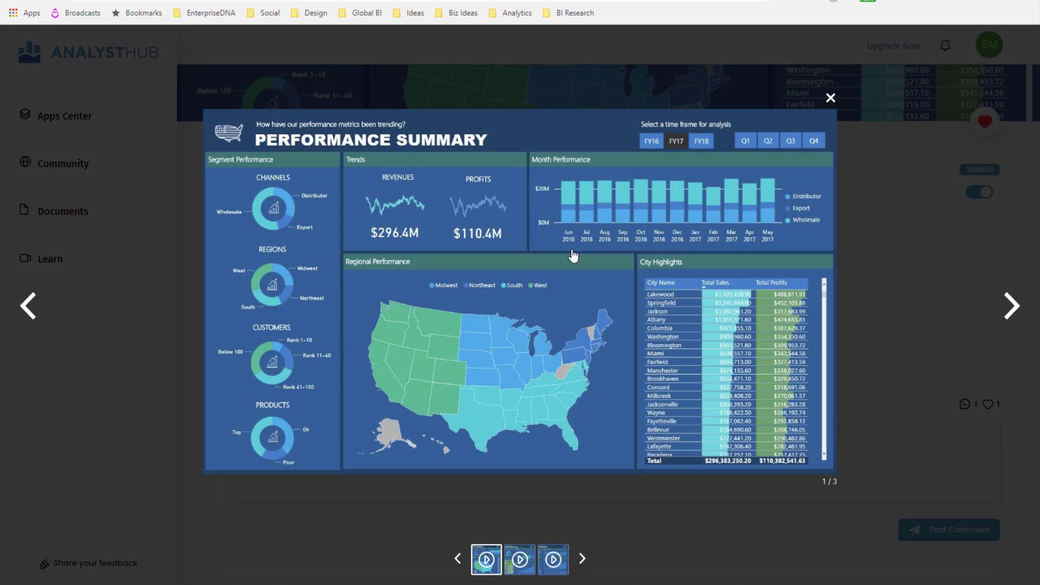
{"action": "left_click", "coordinate": [1014, 316]}
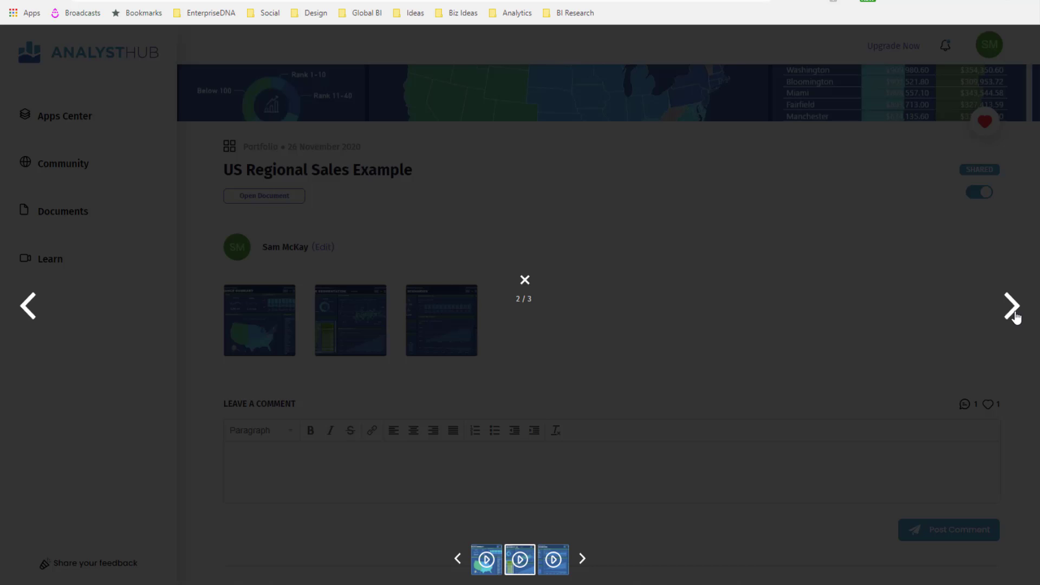
{"action": "left_click", "coordinate": [1014, 317]}
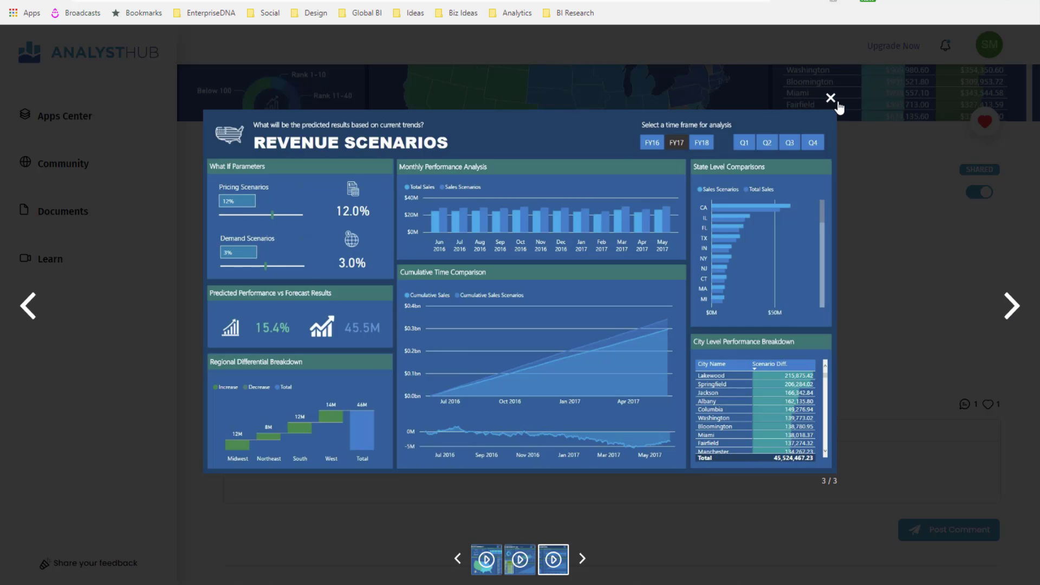
{"action": "left_click", "coordinate": [830, 97]}
{"action": "scroll", "coordinate": [458, 311], "scroll_direction": "up", "scroll_amount": 3}
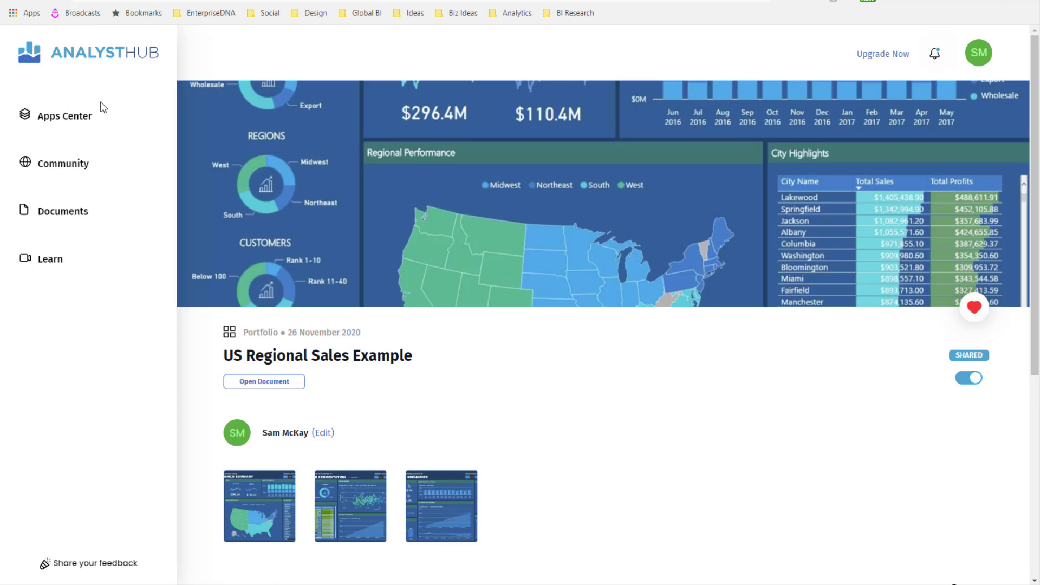
Return to the personal Documents list, then show the Apps Center overview
{"action": "left_click", "coordinate": [65, 212]}
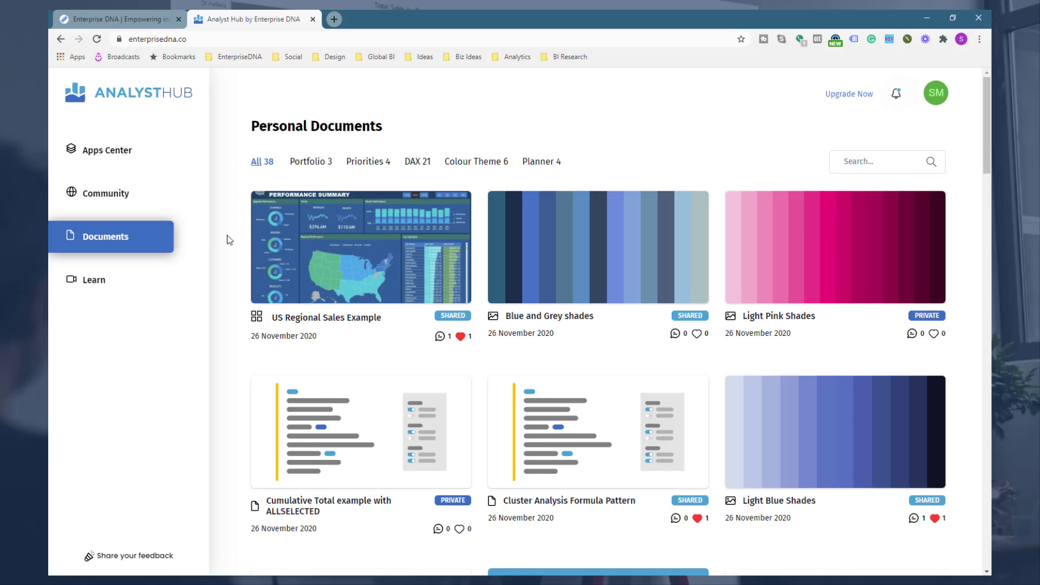
{"action": "left_click", "coordinate": [121, 157]}
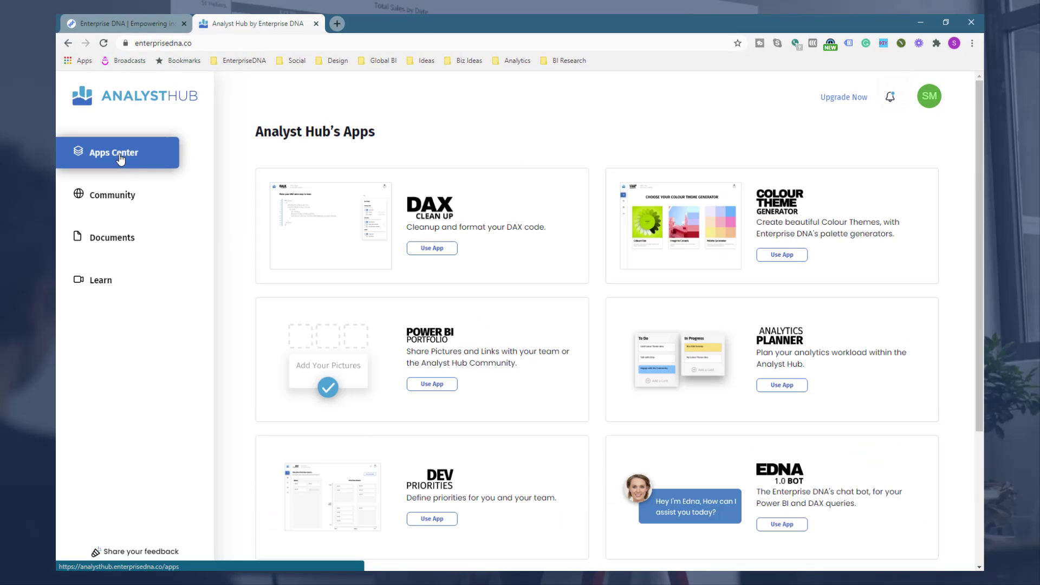